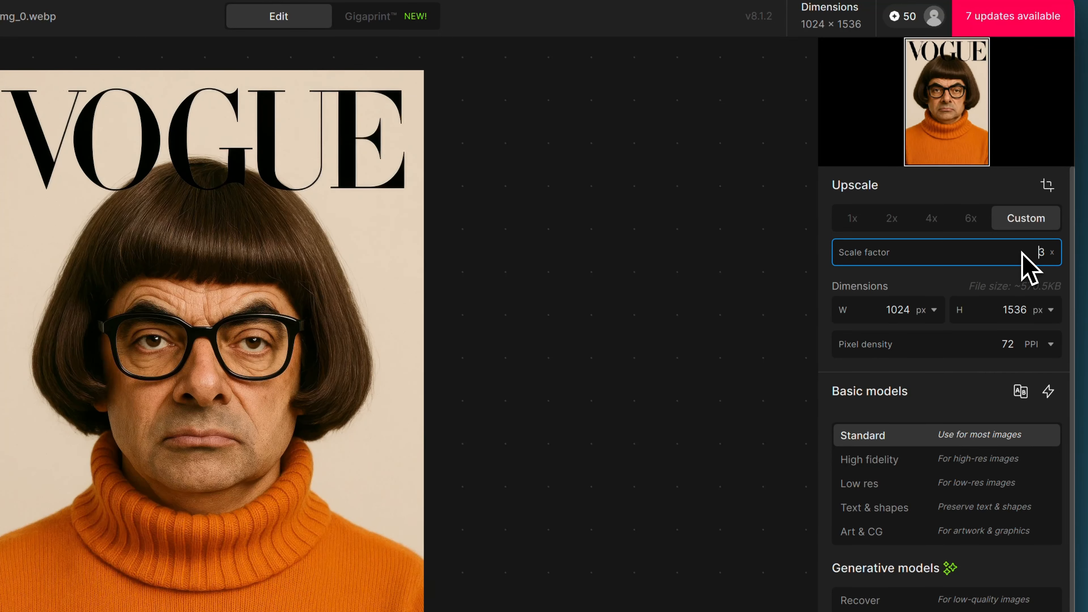
Set the custom upscale factor to 3x and check the output width, height and pixel density fields
key(Return)
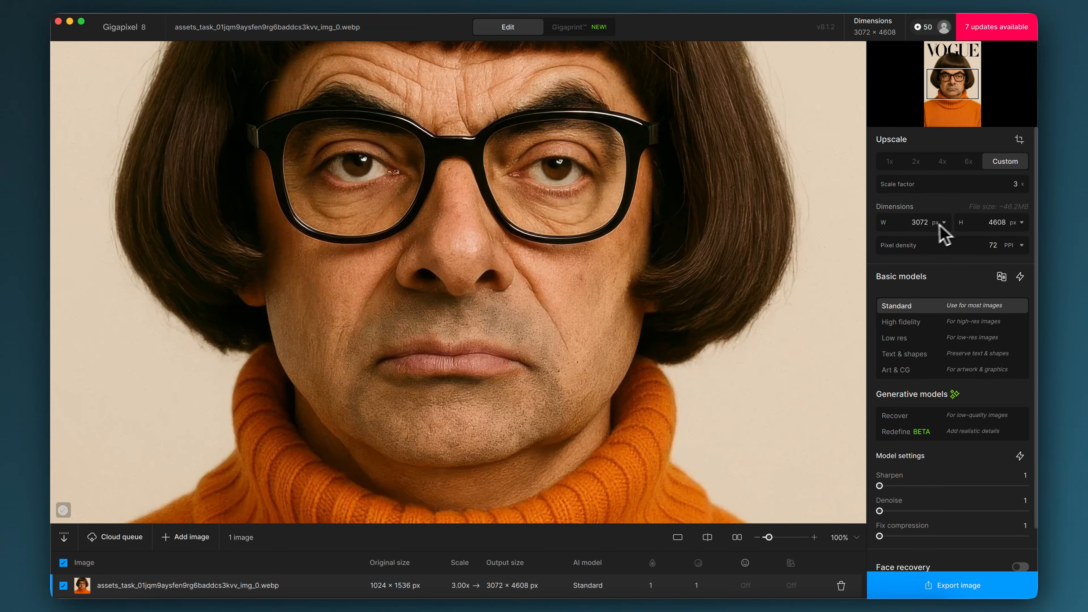
scroll(952, 230, down, 2)
scroll(954, 231, up, 2)
double_click(913, 228)
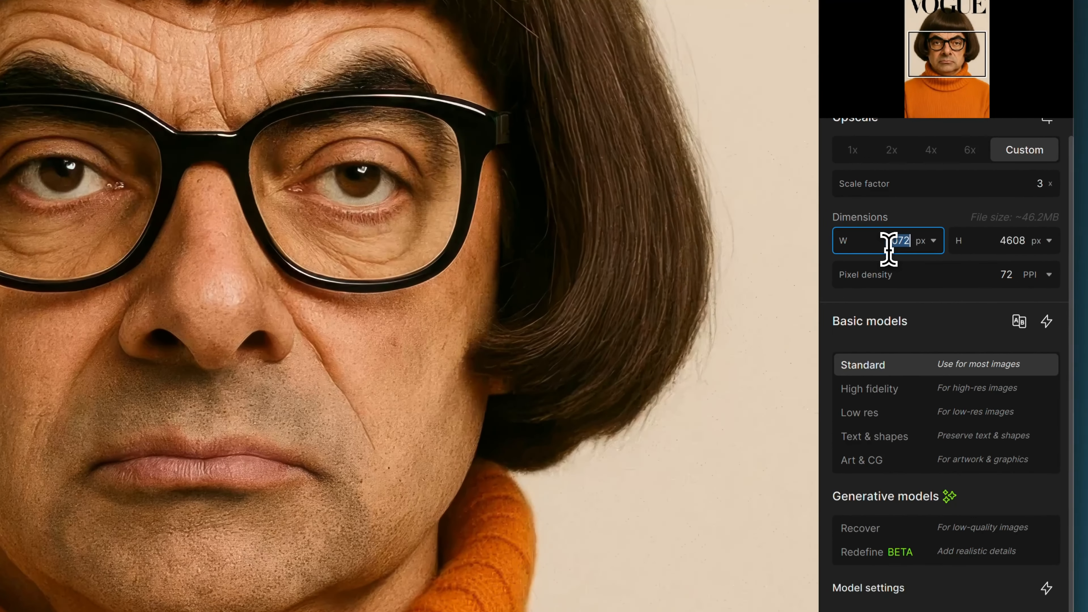
double_click(1017, 241)
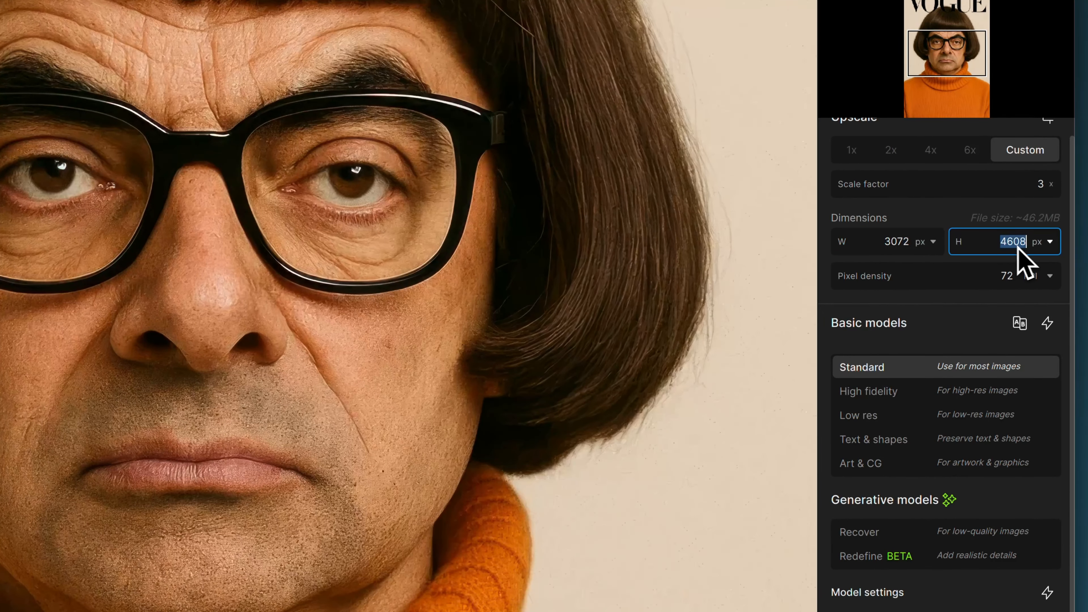
click(1049, 241)
click(1041, 273)
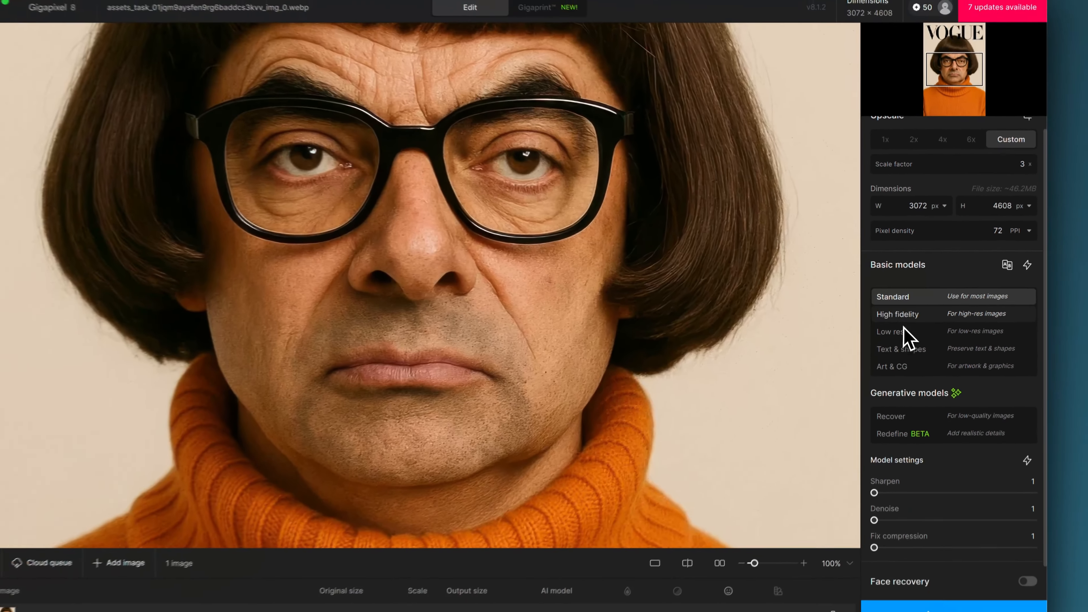
Start a side-by-side comparison of the Standard, High fidelity and Low res models
mouse_move(931, 277)
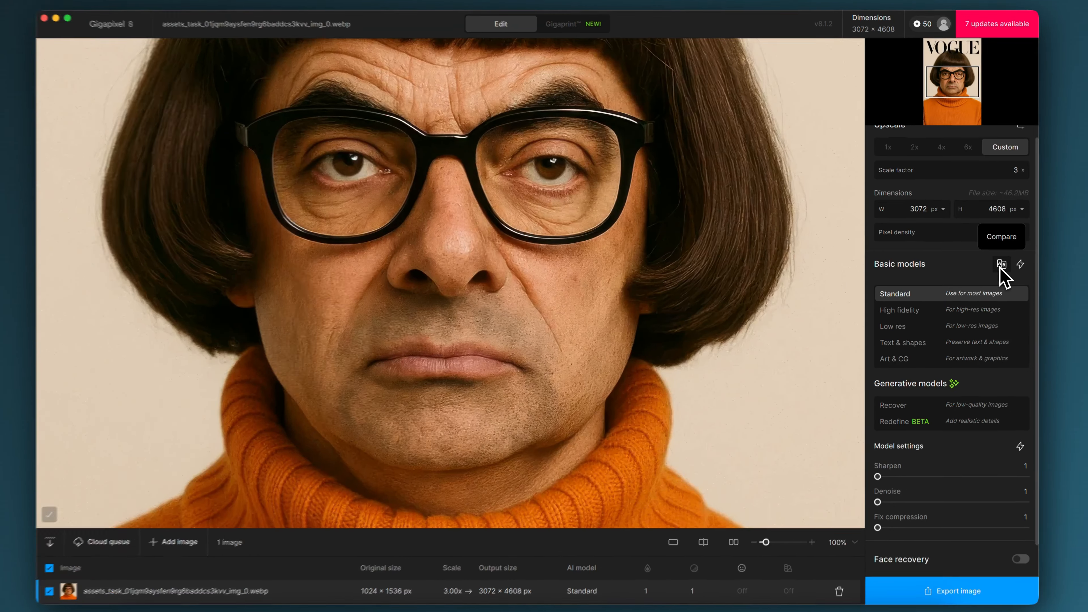
click(1001, 268)
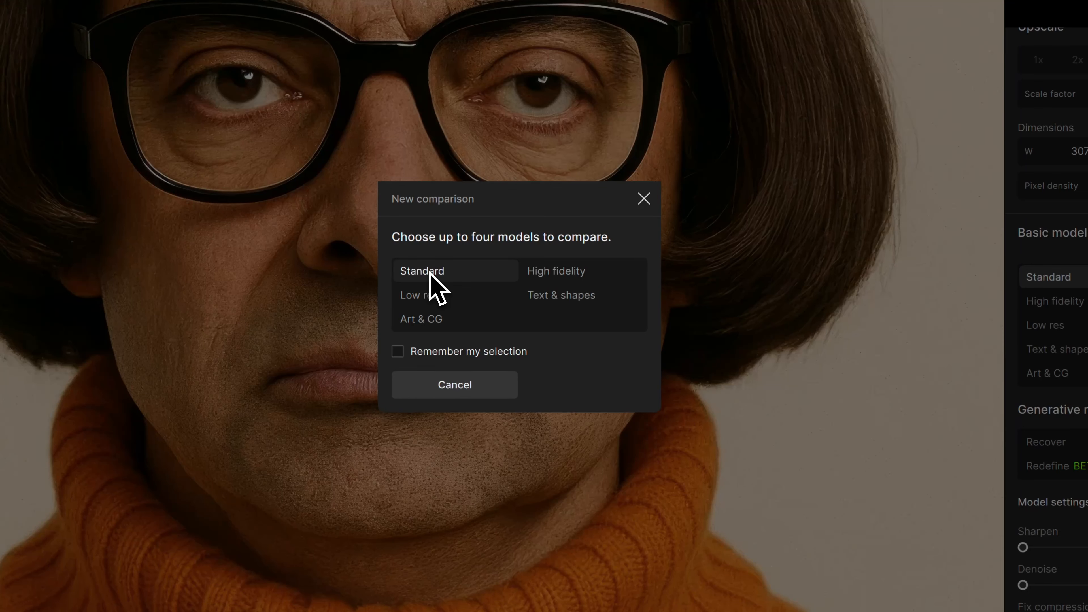
click(430, 273)
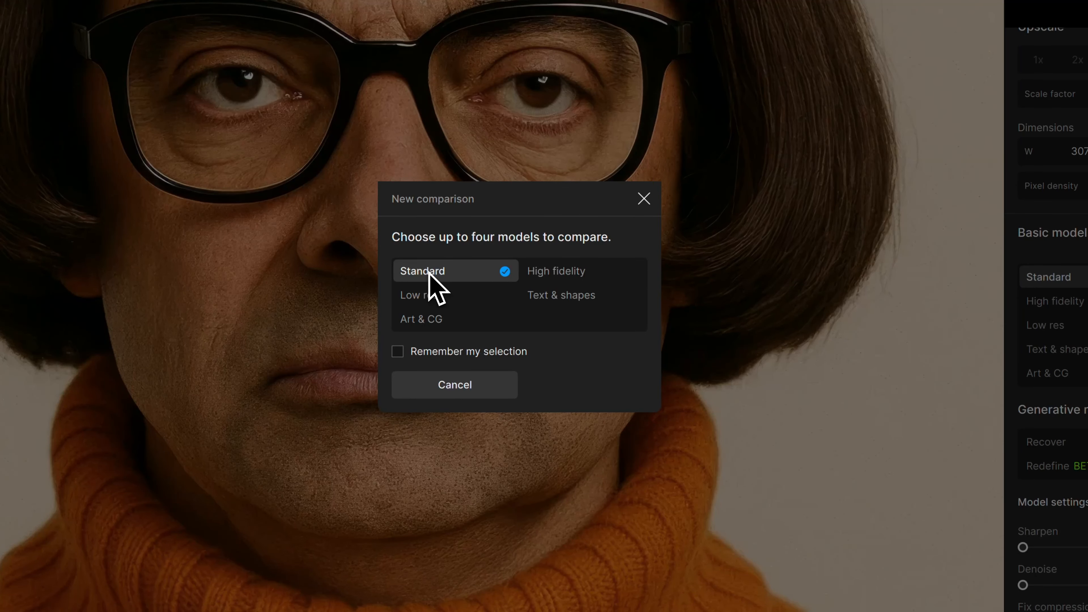
click(563, 273)
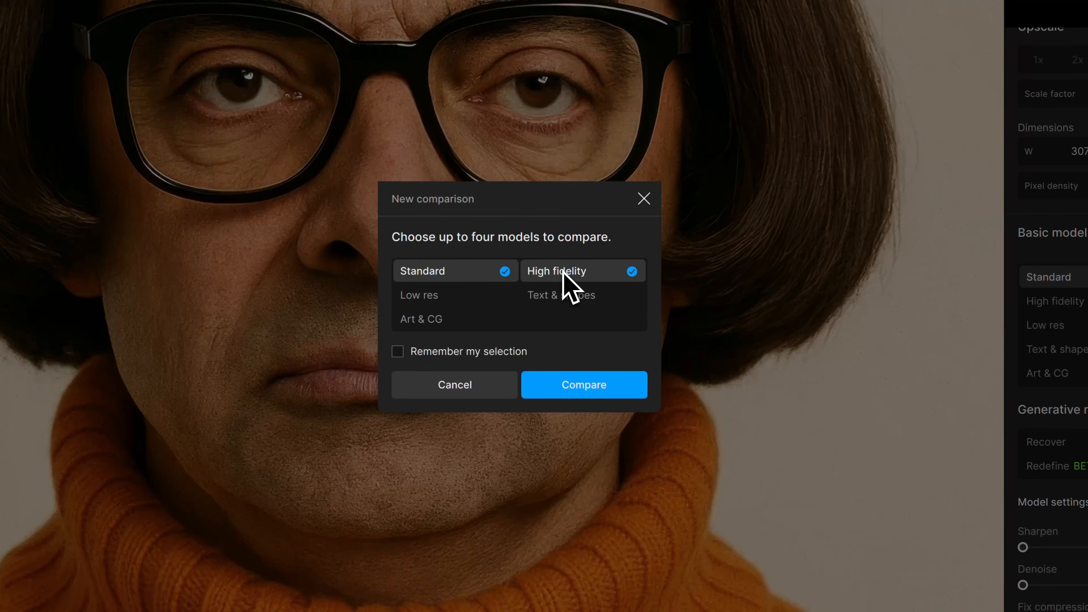
click(444, 295)
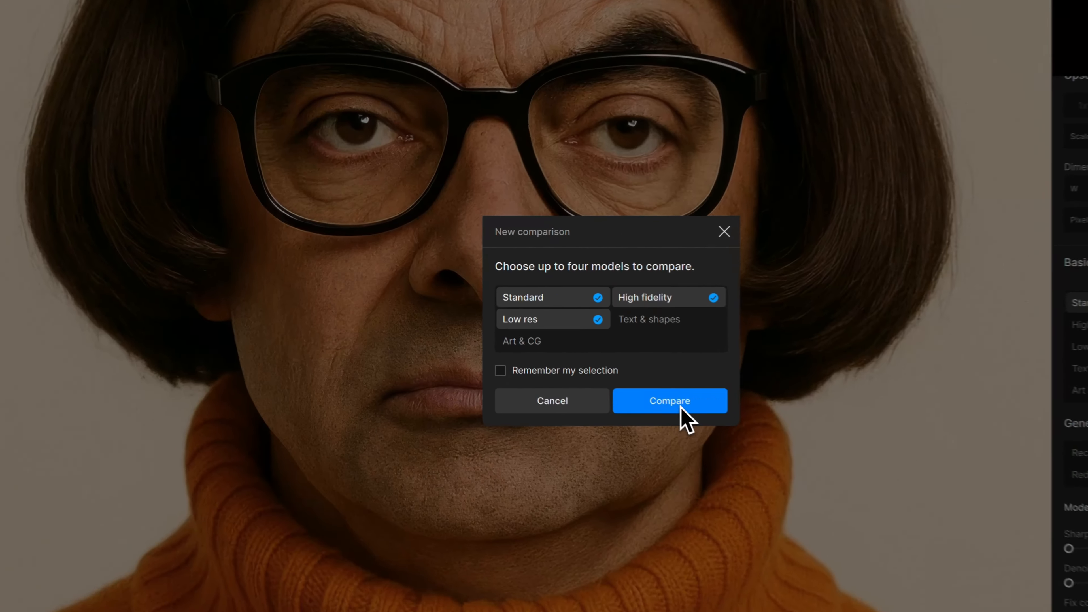
click(591, 369)
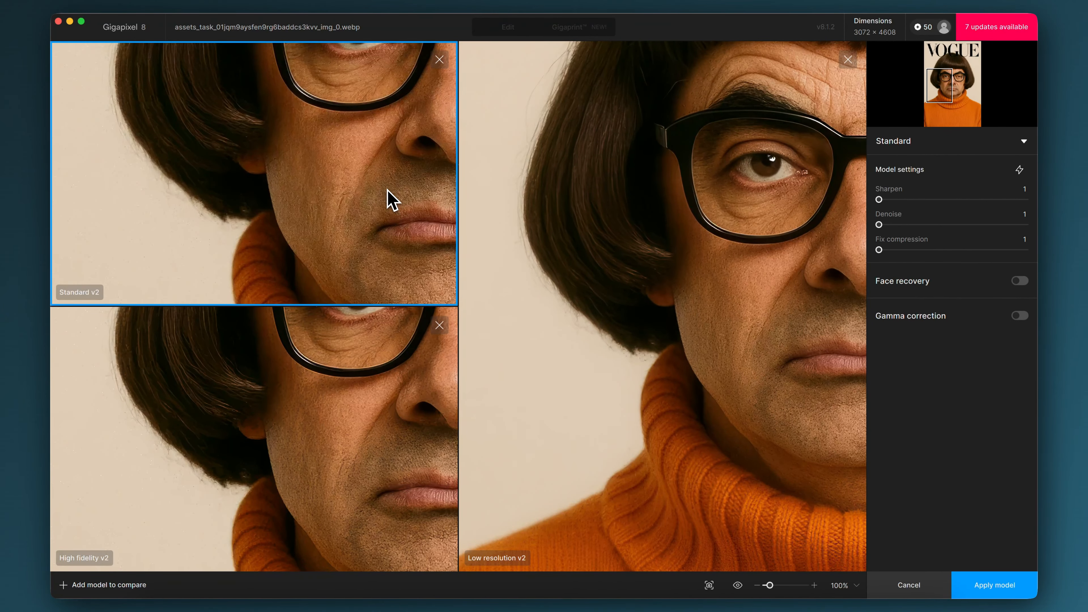
Inspect the face and hair across the three model previews and apply the Low res model to the image
drag(395, 202, 242, 158)
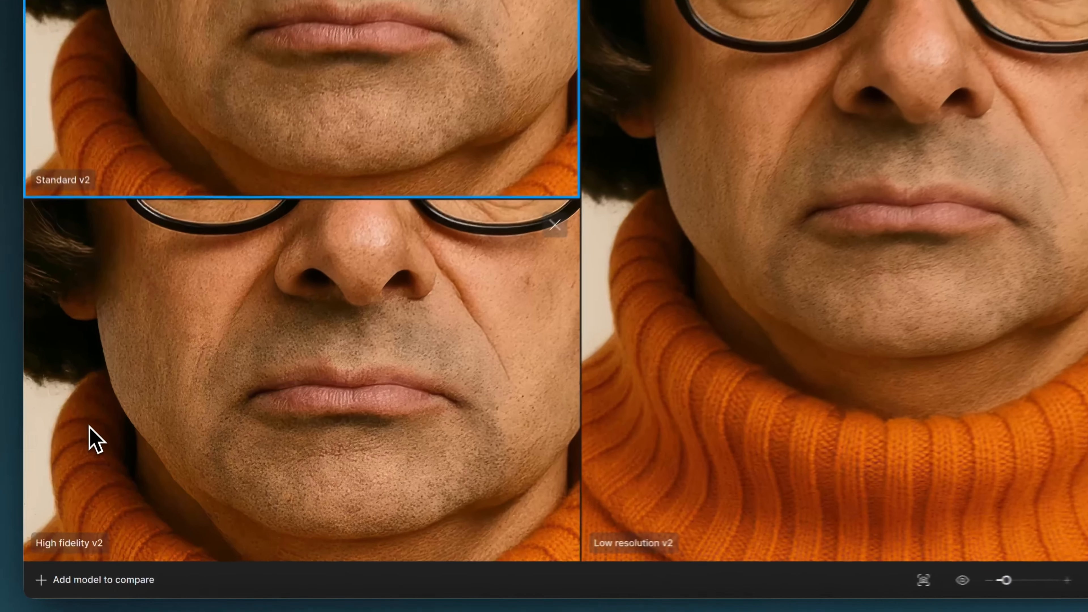
click(99, 491)
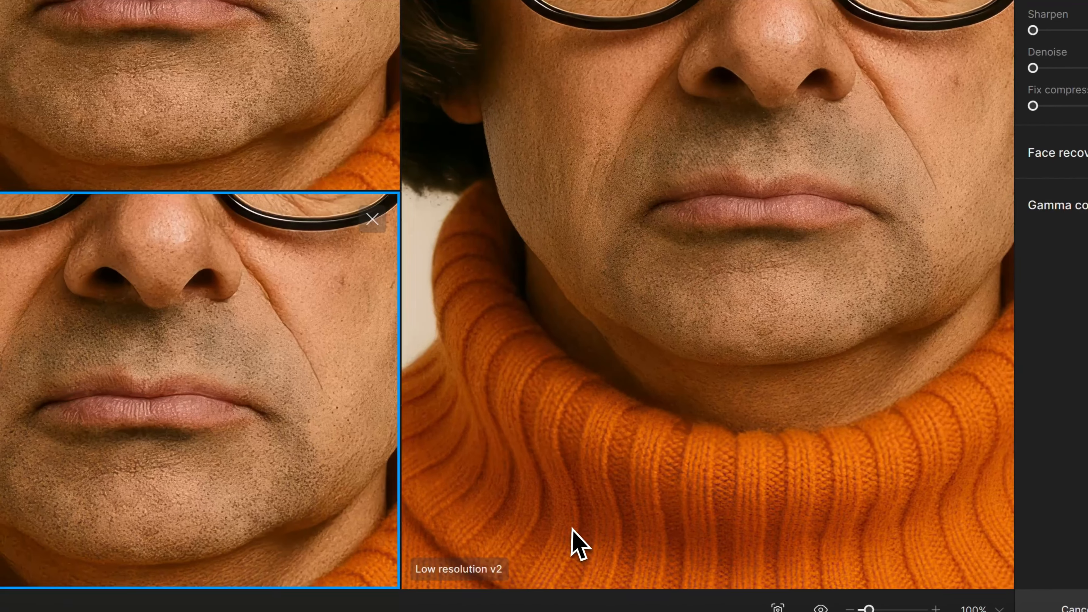
click(643, 440)
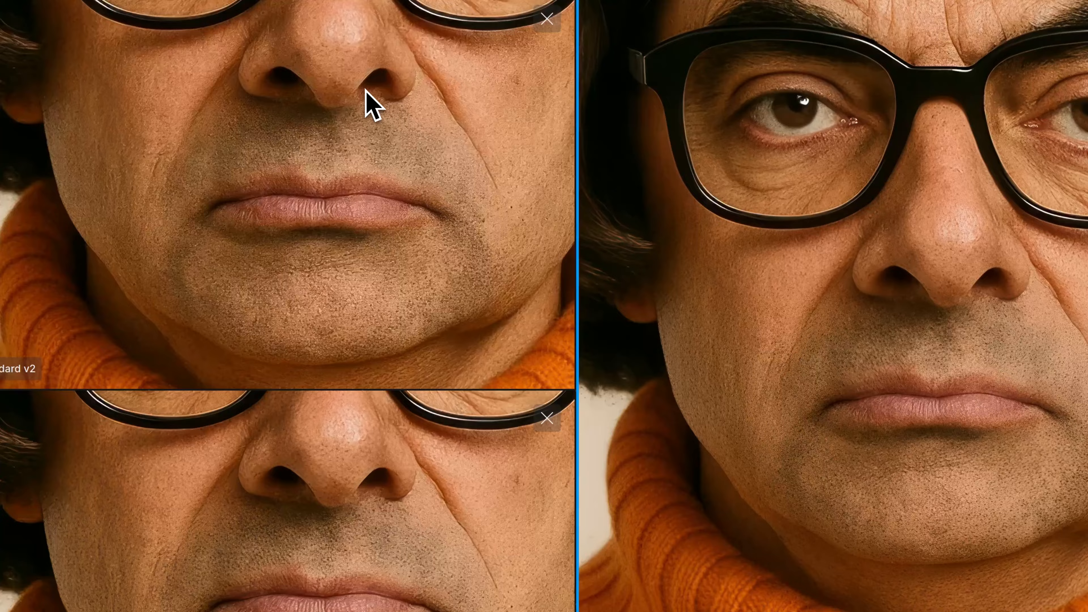
click(366, 92)
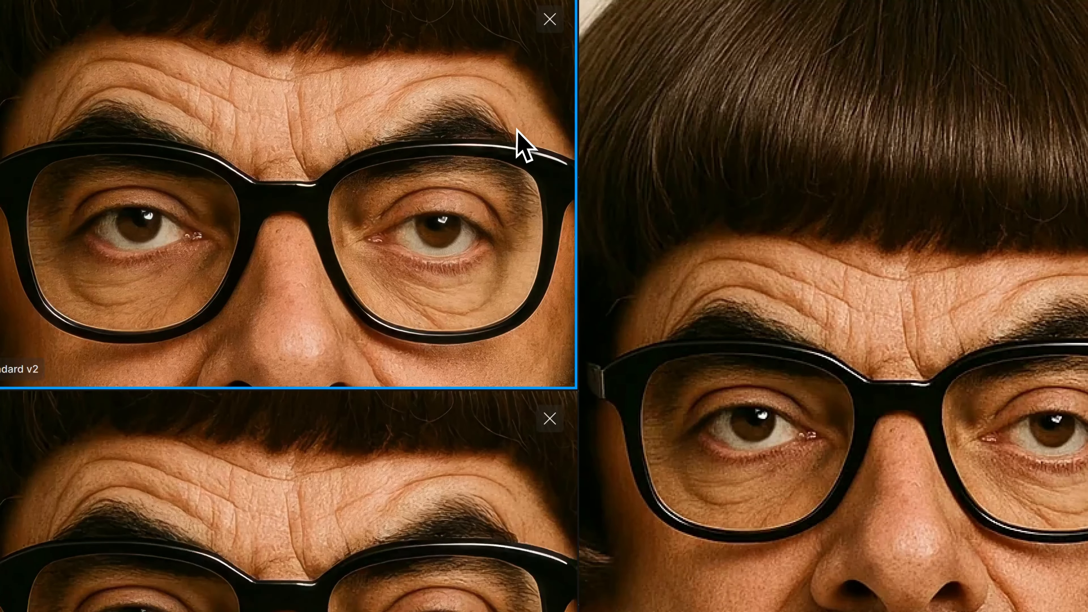
drag(476, 166, 287, 52)
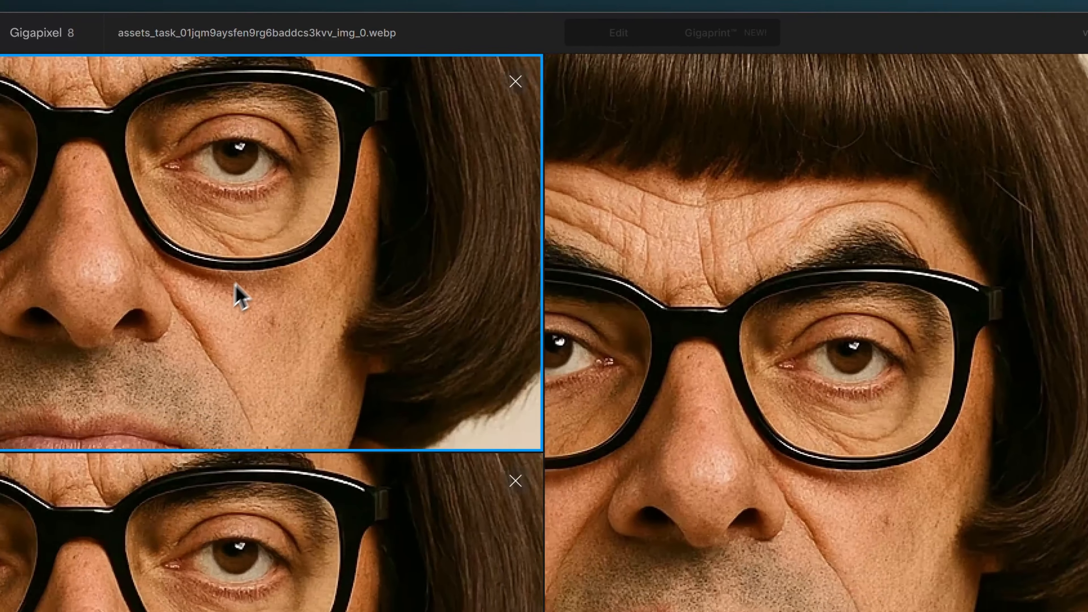
drag(251, 253, 335, 144)
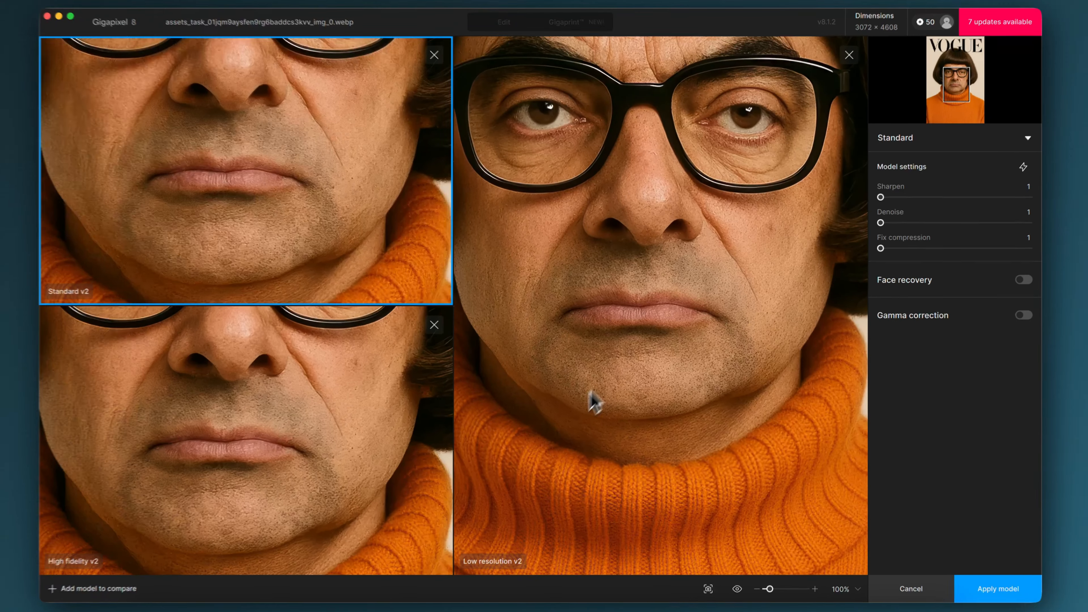
click(591, 399)
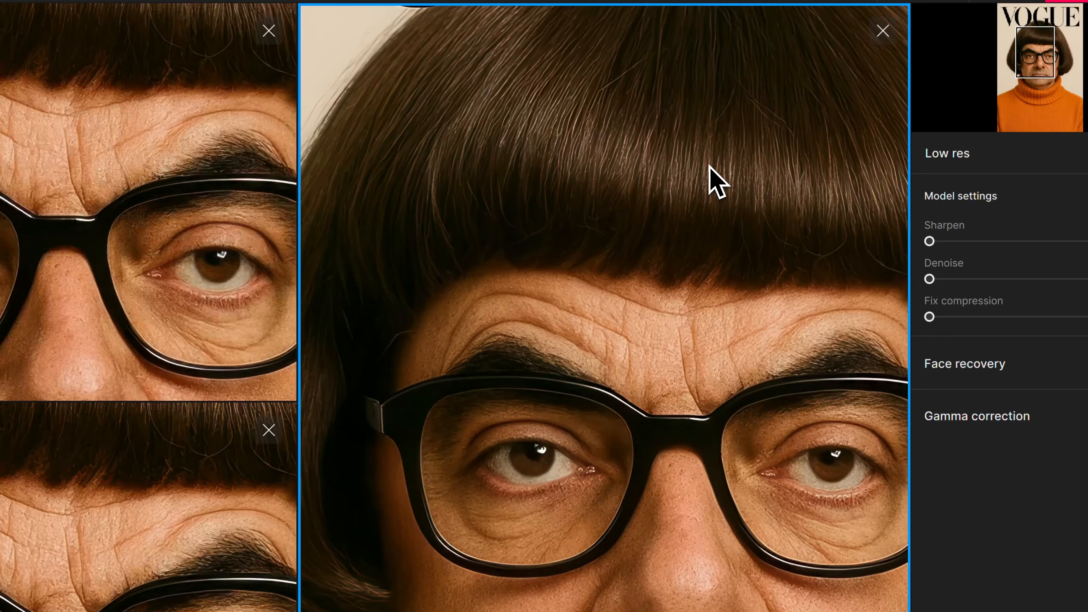
drag(717, 158, 564, 300)
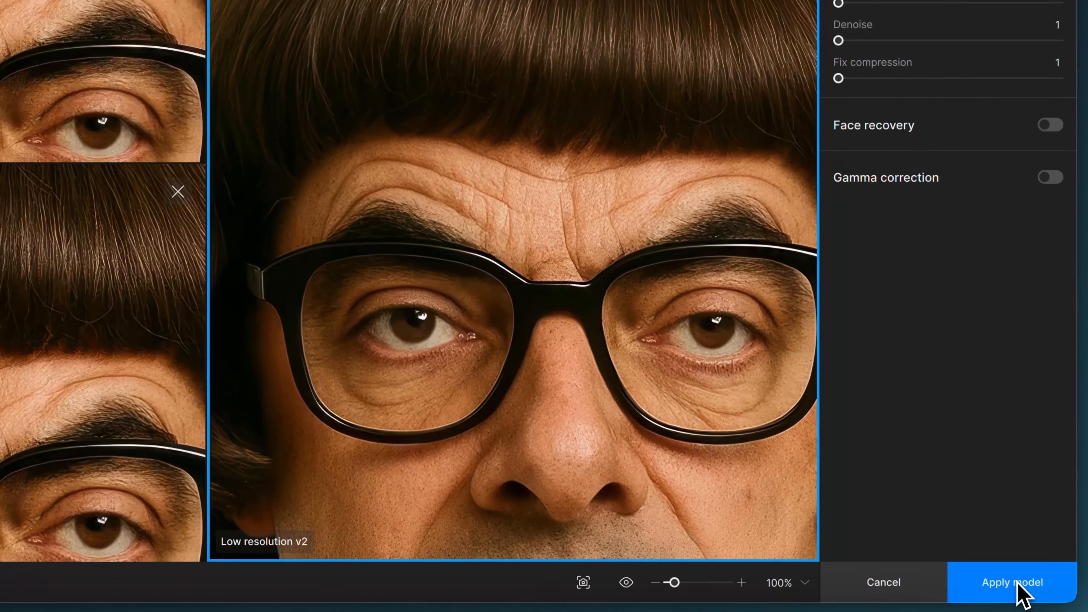
click(1014, 586)
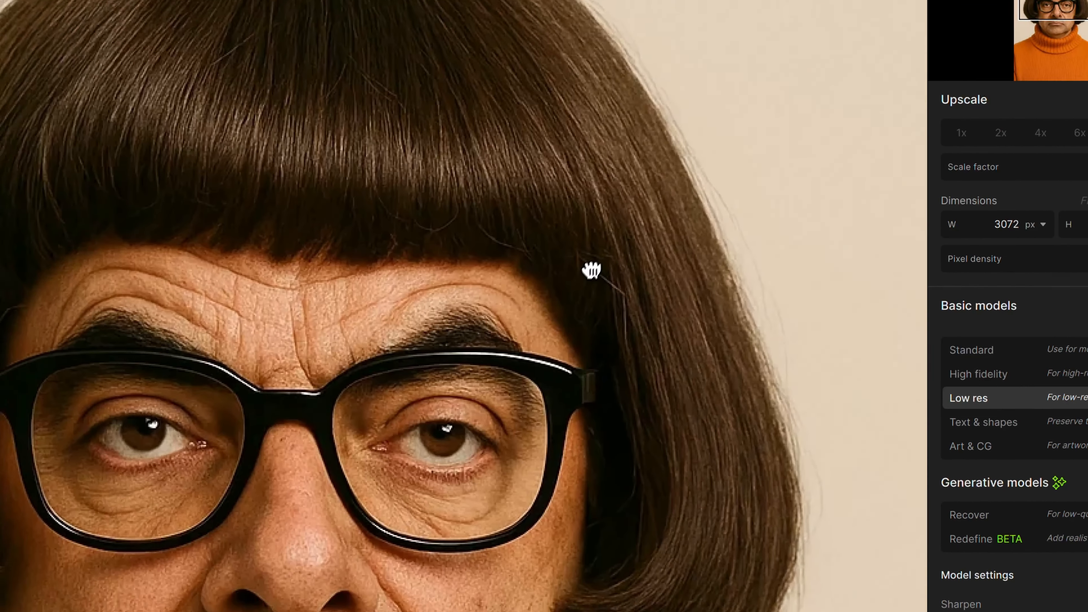
Inspect the upscaled portrait and set the Low res model's Sharpen strength to 10
drag(591, 270, 646, 95)
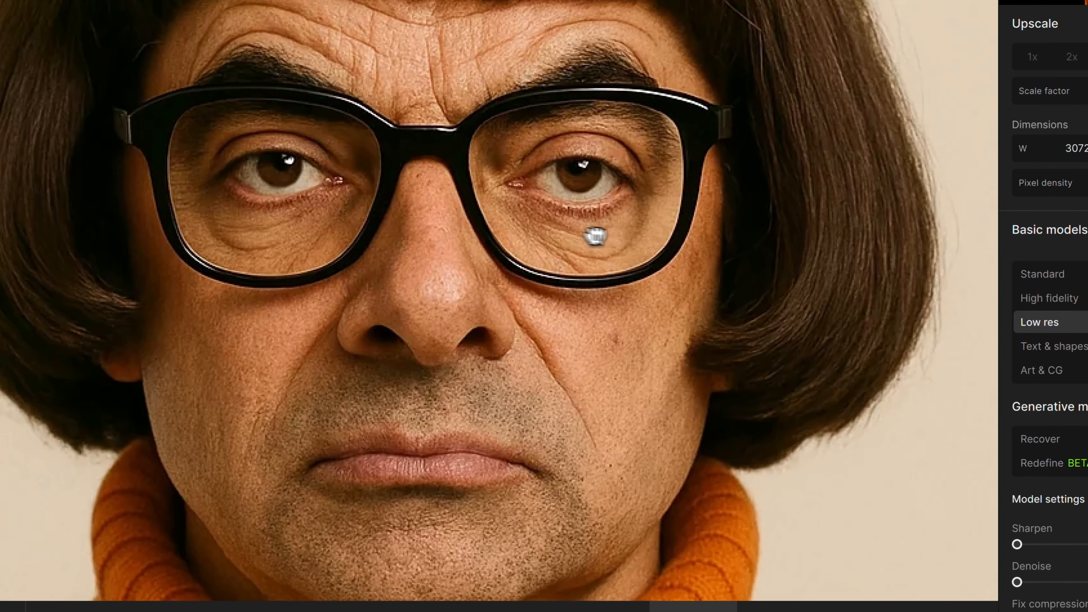
drag(595, 236, 527, 237)
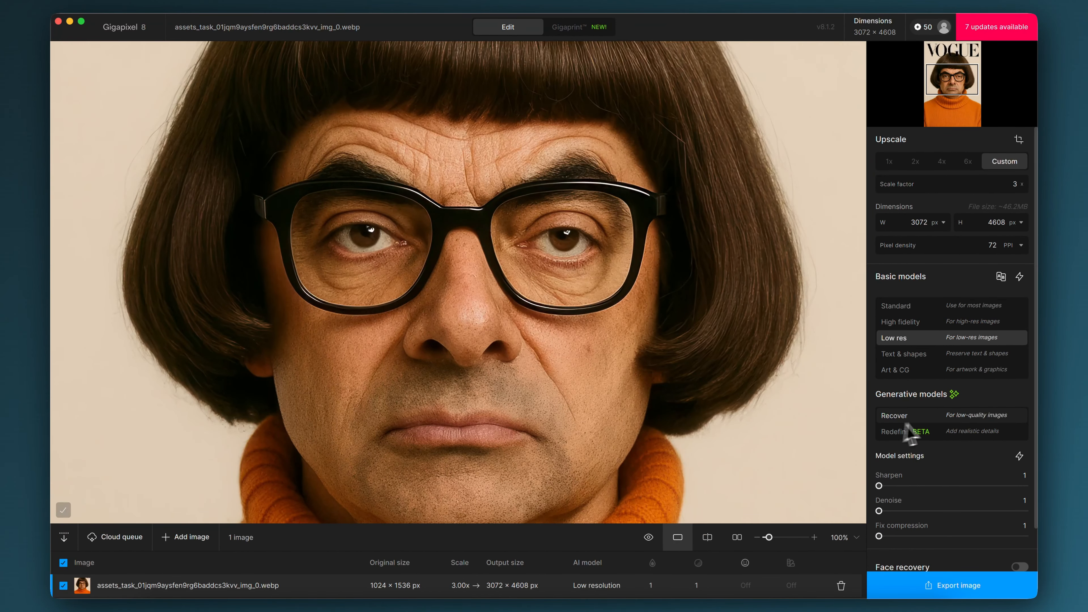
scroll(951, 347, down, 2)
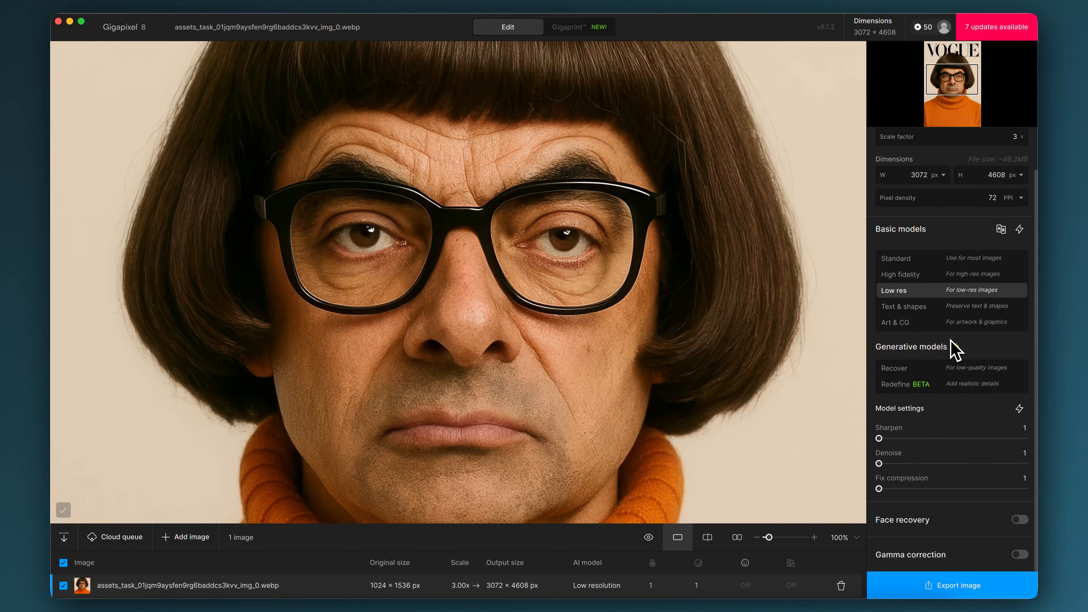
mouse_move(927, 414)
mouse_move(901, 428)
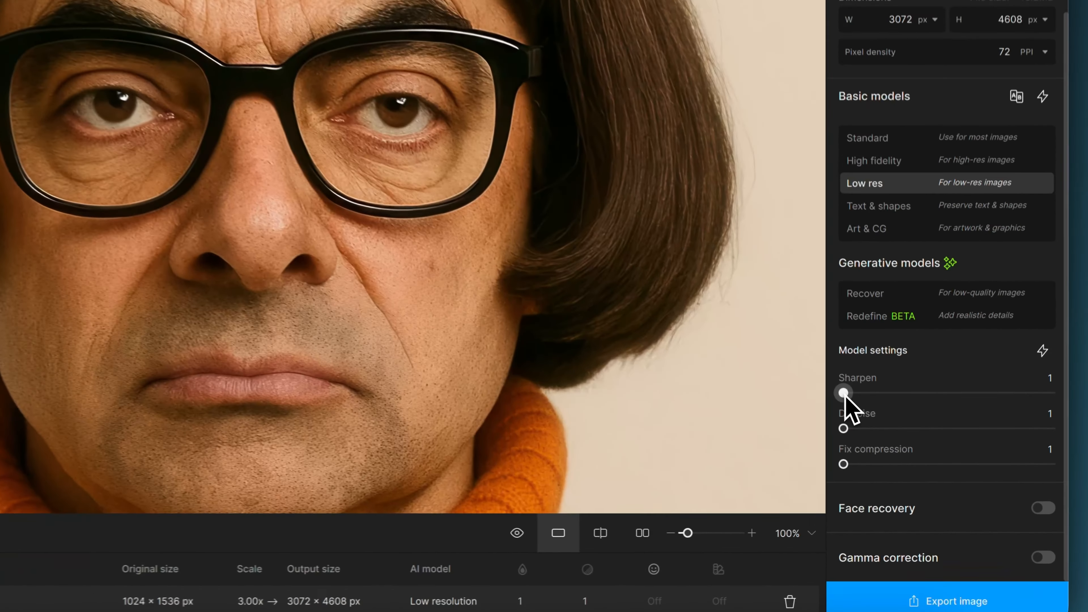
click(879, 439)
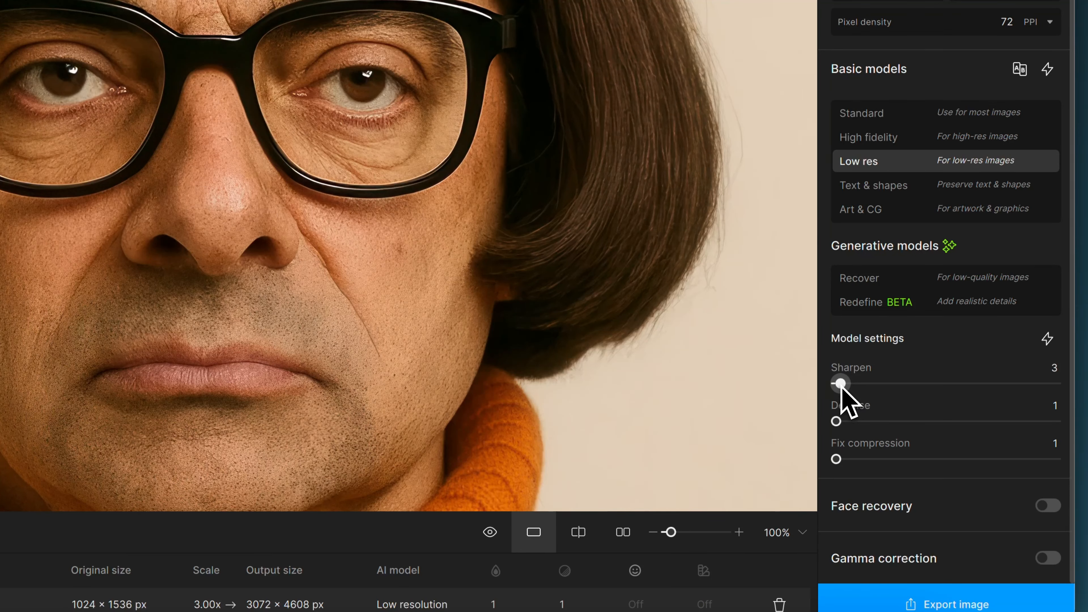
drag(840, 384, 857, 388)
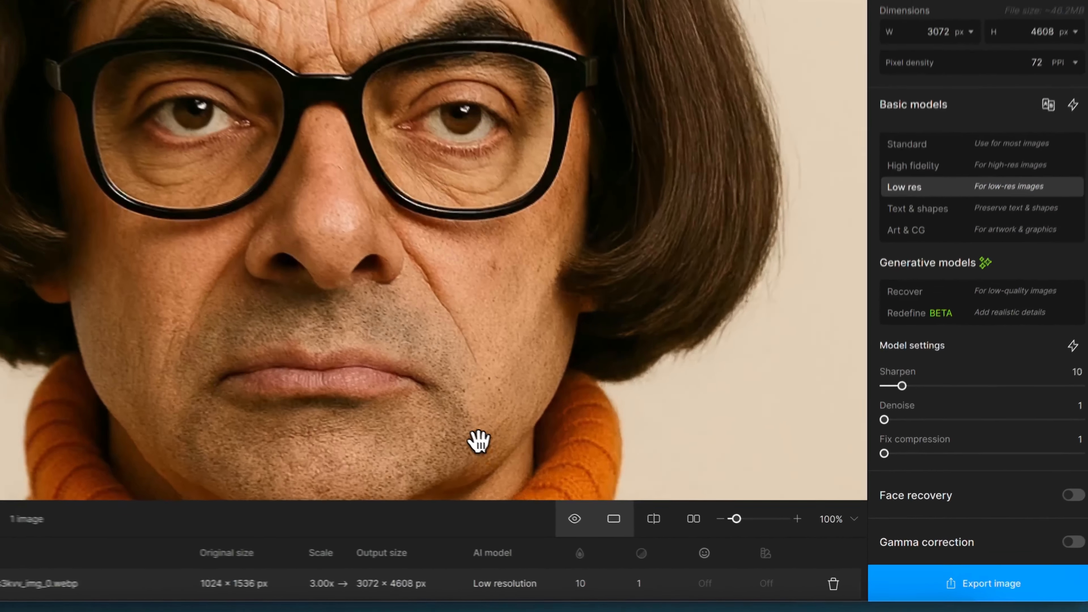
Examine the face, hair and sweater in the sharpened preview, along with the remaining model settings
drag(479, 441, 507, 359)
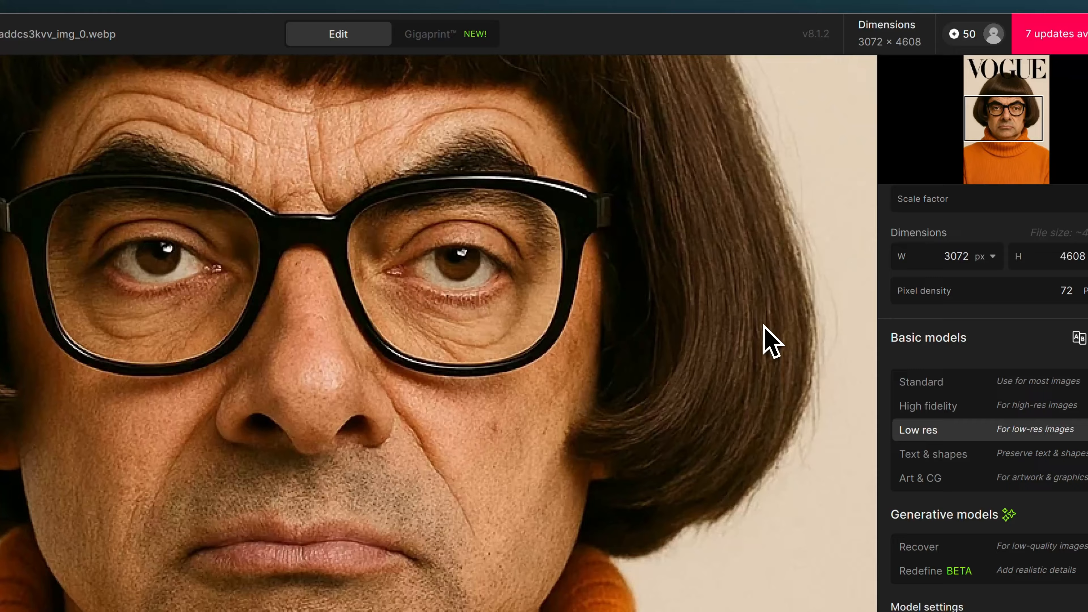
drag(604, 340, 643, 60)
drag(709, 48, 587, 96)
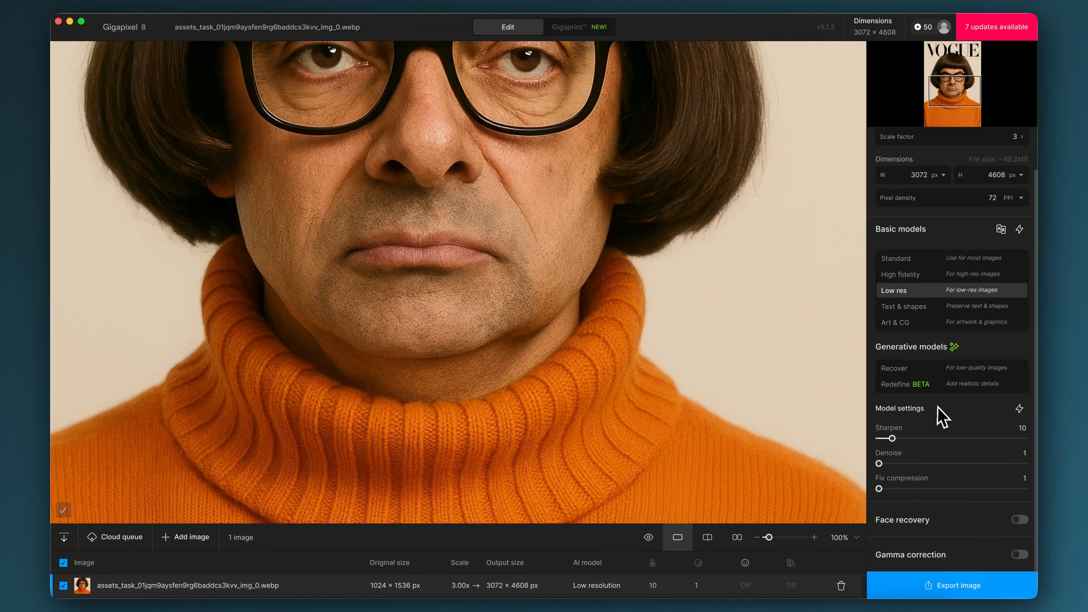
mouse_move(918, 521)
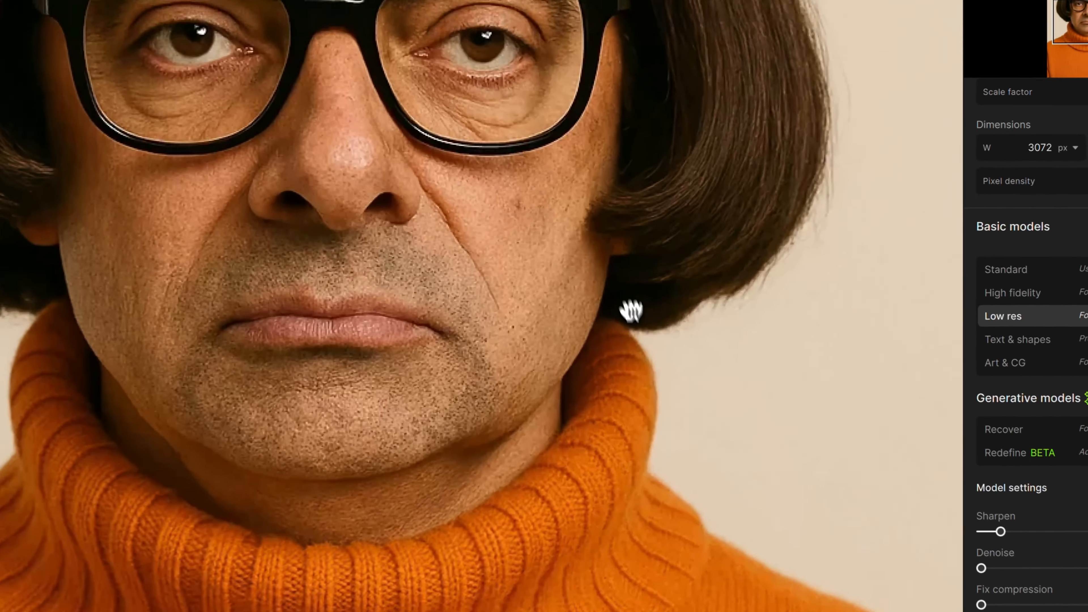
drag(635, 284, 651, 383)
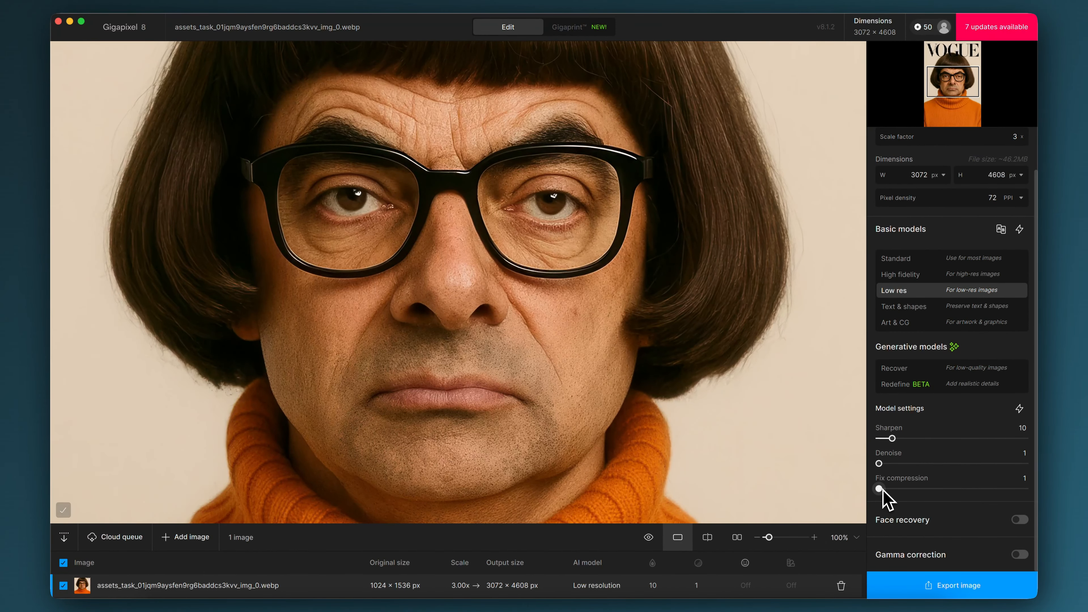
mouse_move(916, 563)
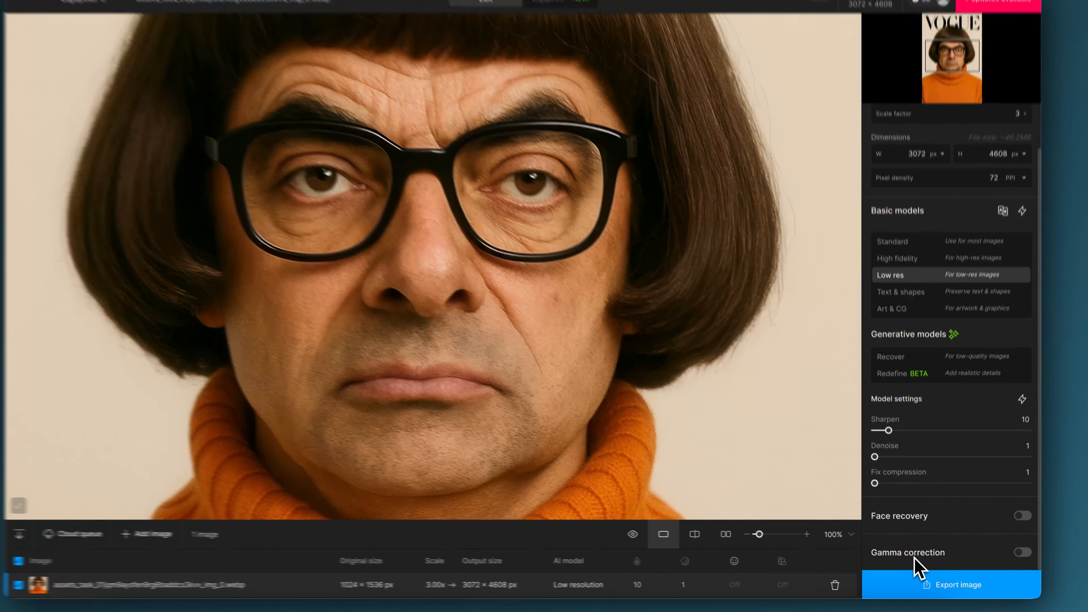
Open the image's export settings and review the filename prefix and suffix without changing them
click(918, 587)
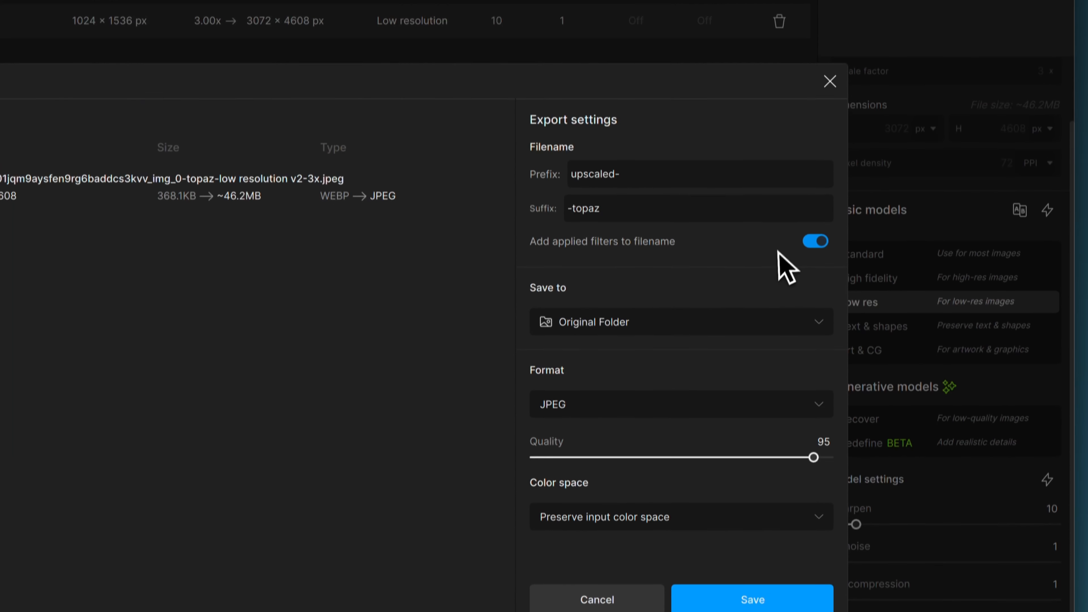
click(593, 170)
drag(621, 214, 545, 209)
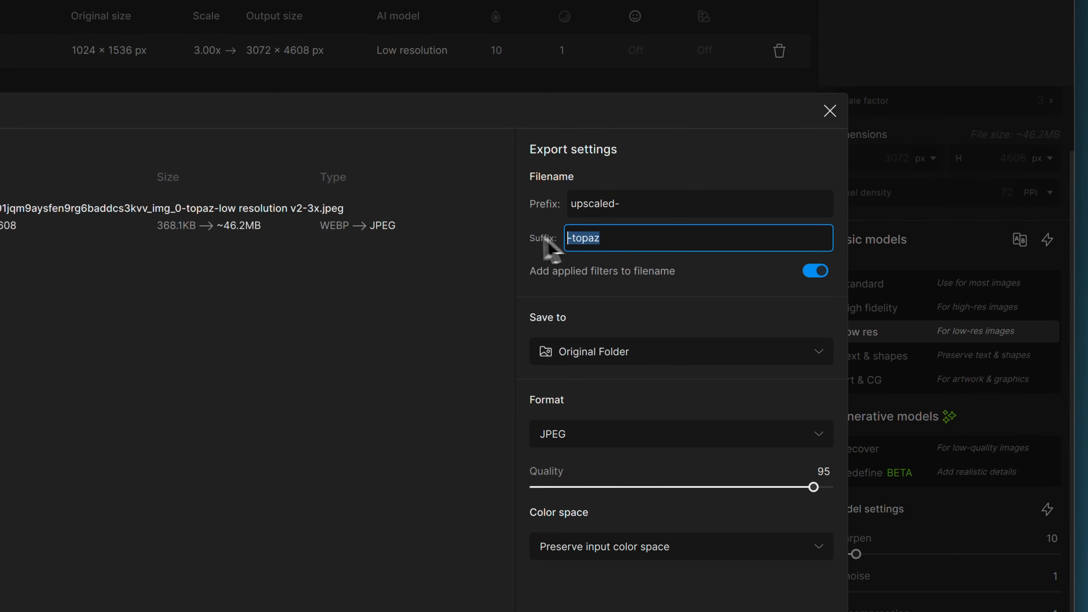
drag(638, 202, 520, 193)
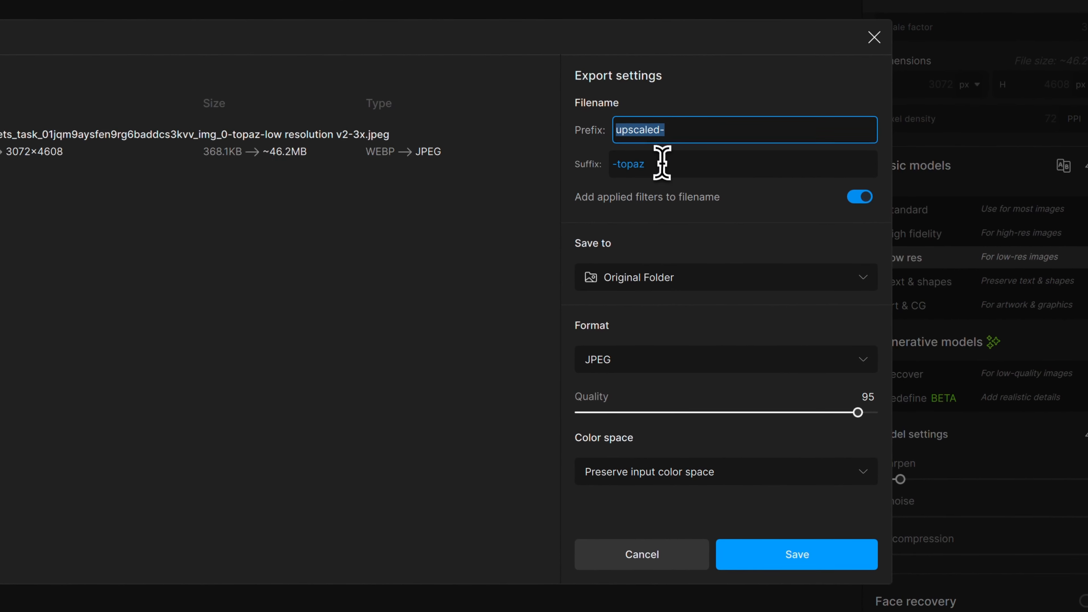
click(736, 232)
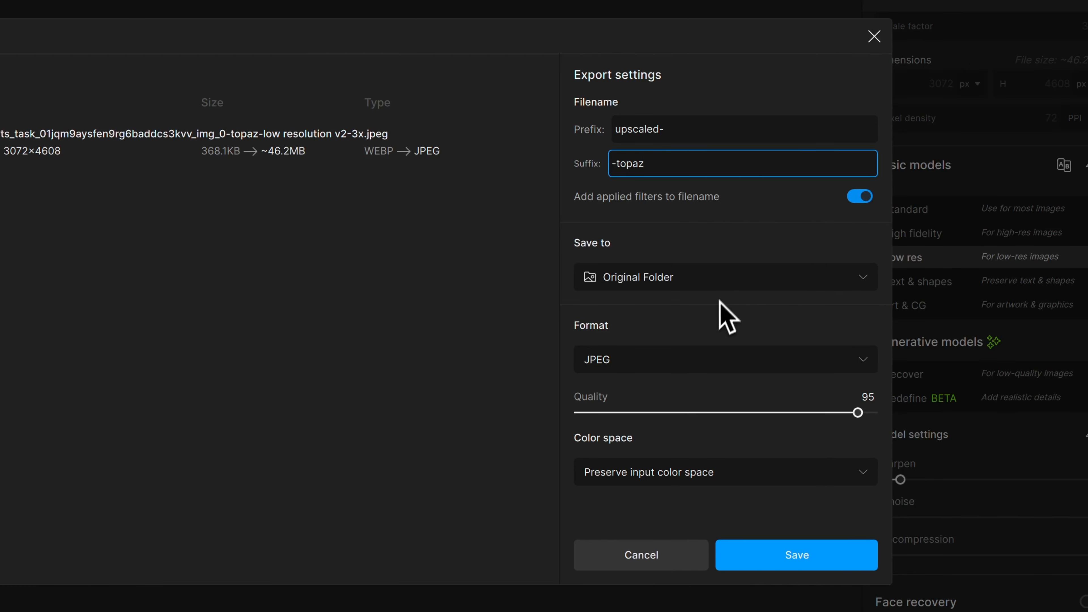
Look through the export color space options and keep Preserve input color space
click(715, 477)
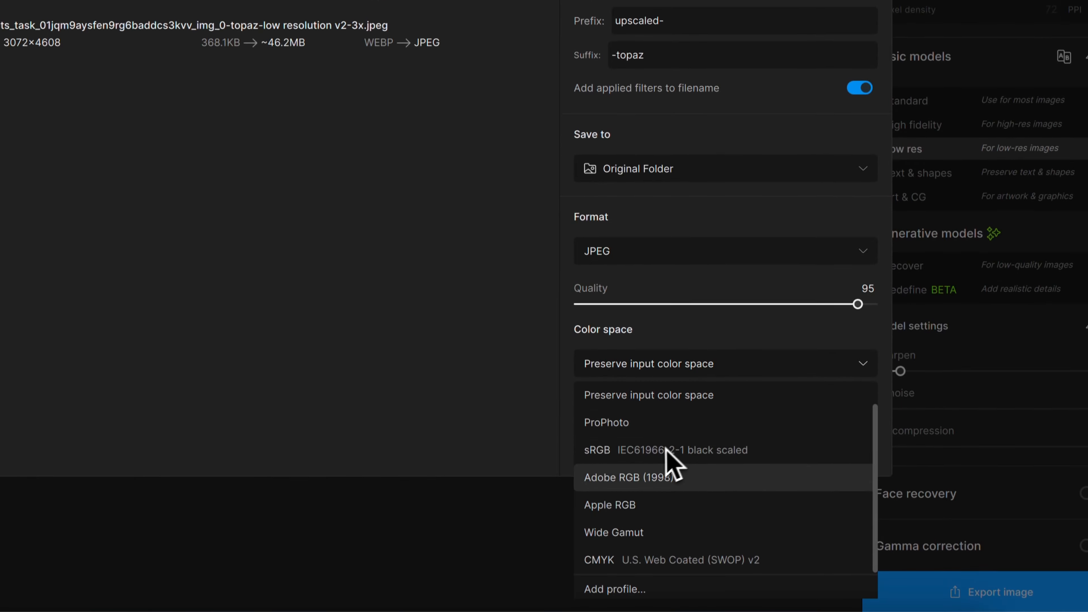
scroll(696, 531, down, 1)
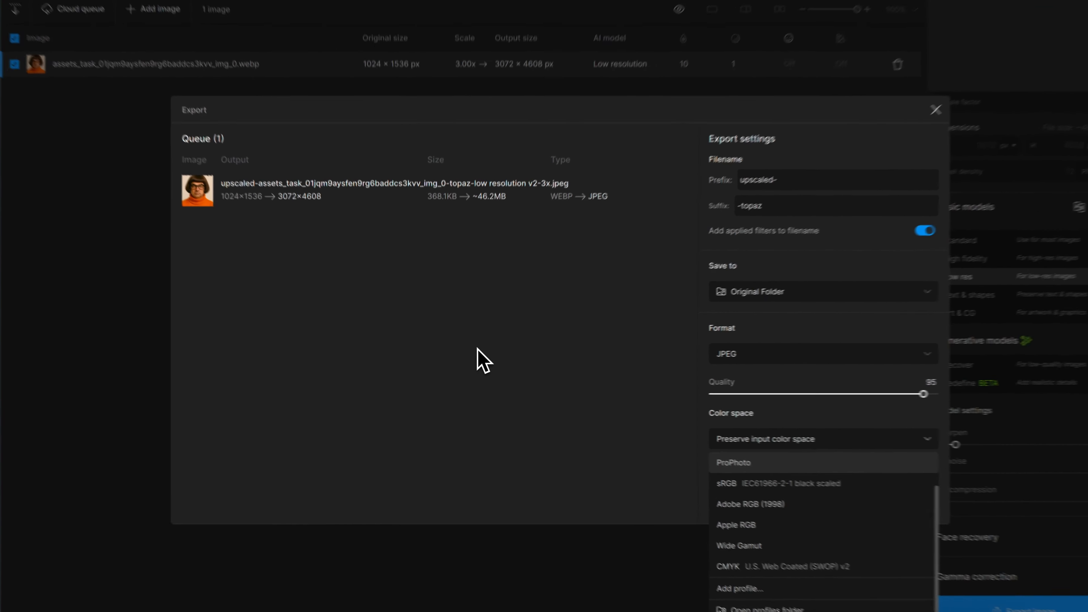
click(476, 356)
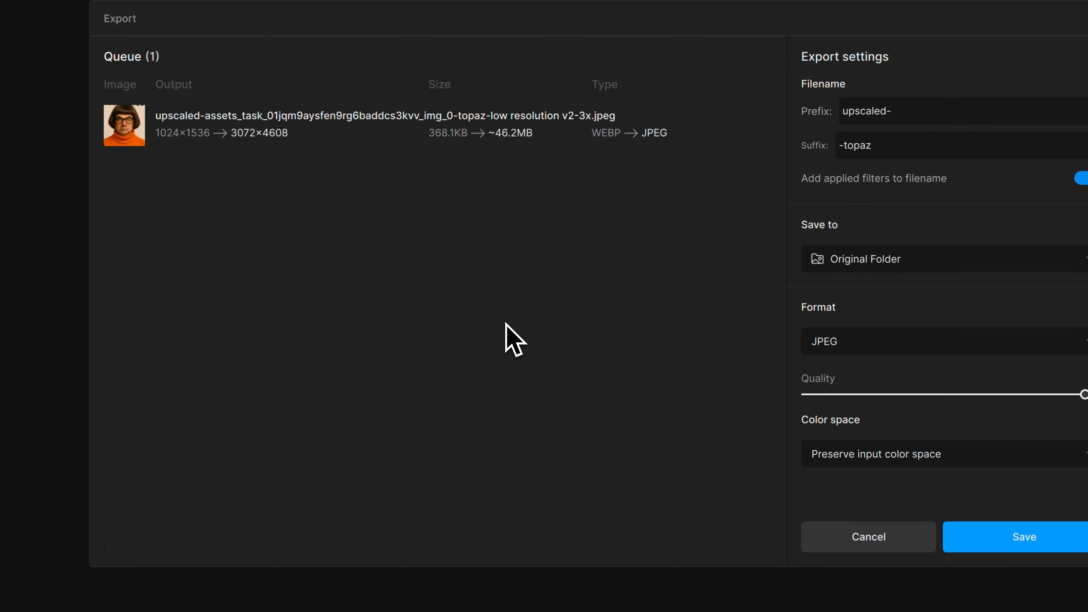